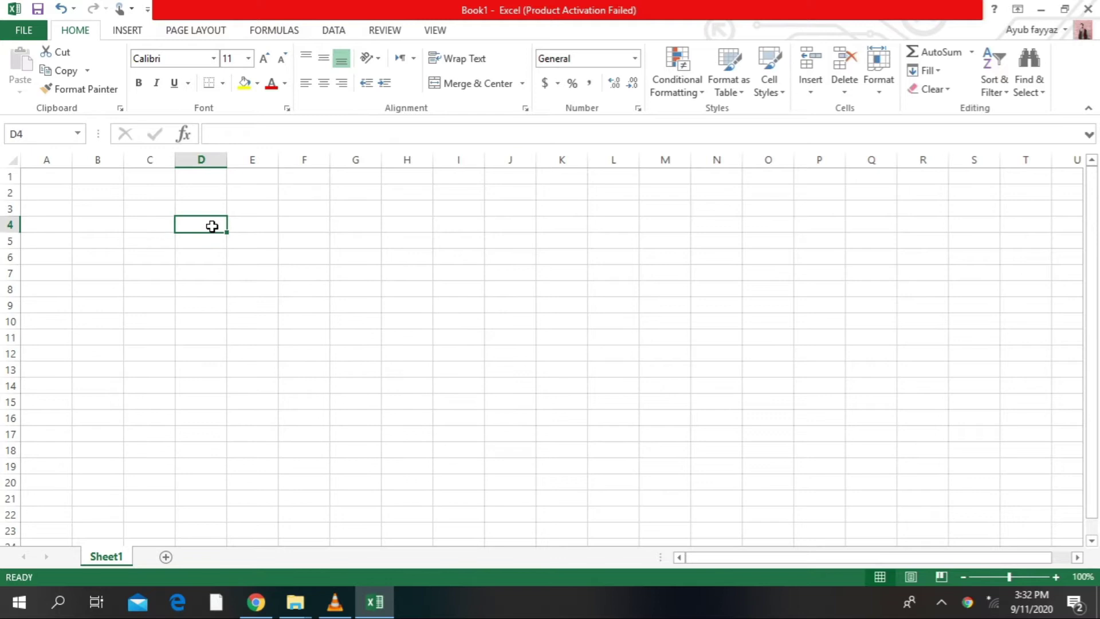
Enter the heading "numbers" in D4 and the values 87, 65, 64, 34, 87, 54, 98, 67, 99 and 32 in D5:D14.
{"action": "type", "text": "rs"}
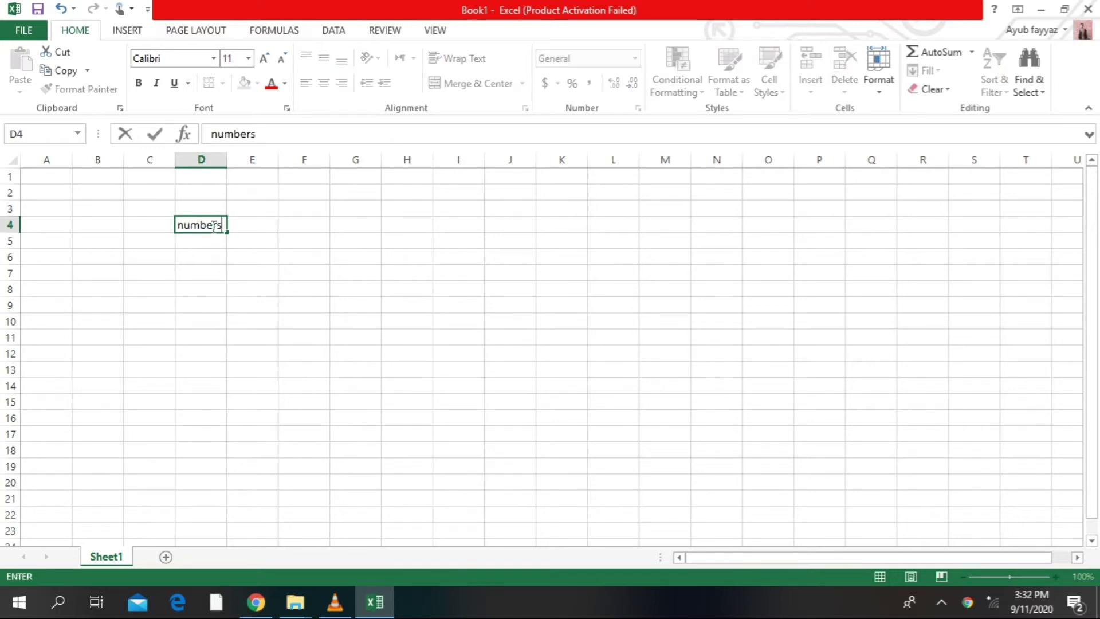
{"action": "key", "text": "Return"}
{"action": "type", "text": "87"}
{"action": "key", "text": "Return"}
{"action": "type", "text": "65"}
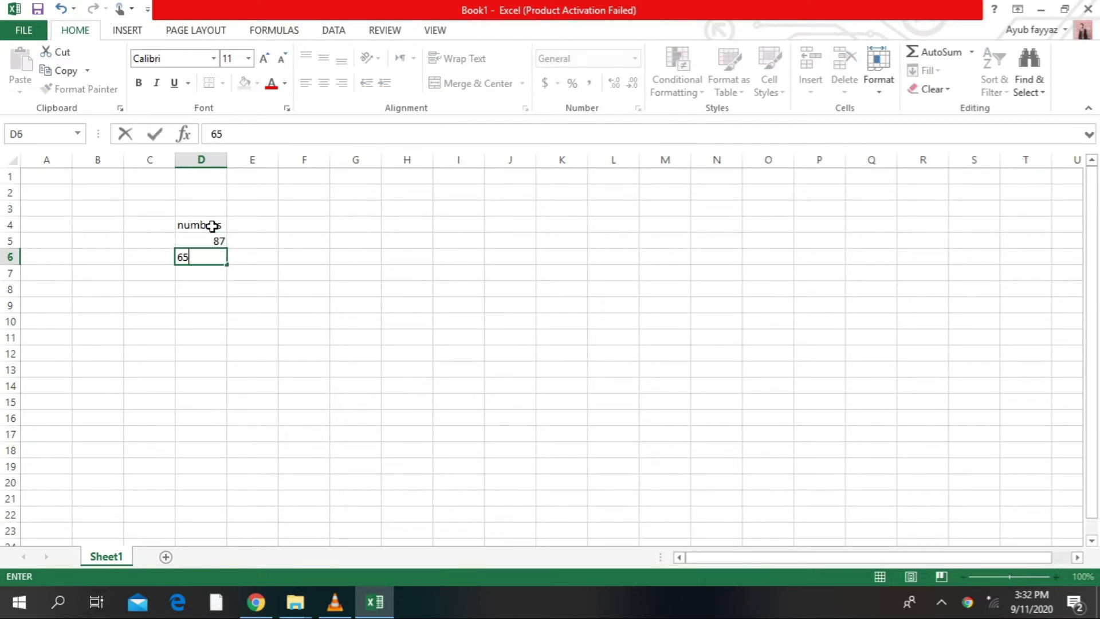
{"action": "key", "text": "Return"}
{"action": "type", "text": "64"}
{"action": "key", "text": "Return"}
{"action": "type", "text": "34"}
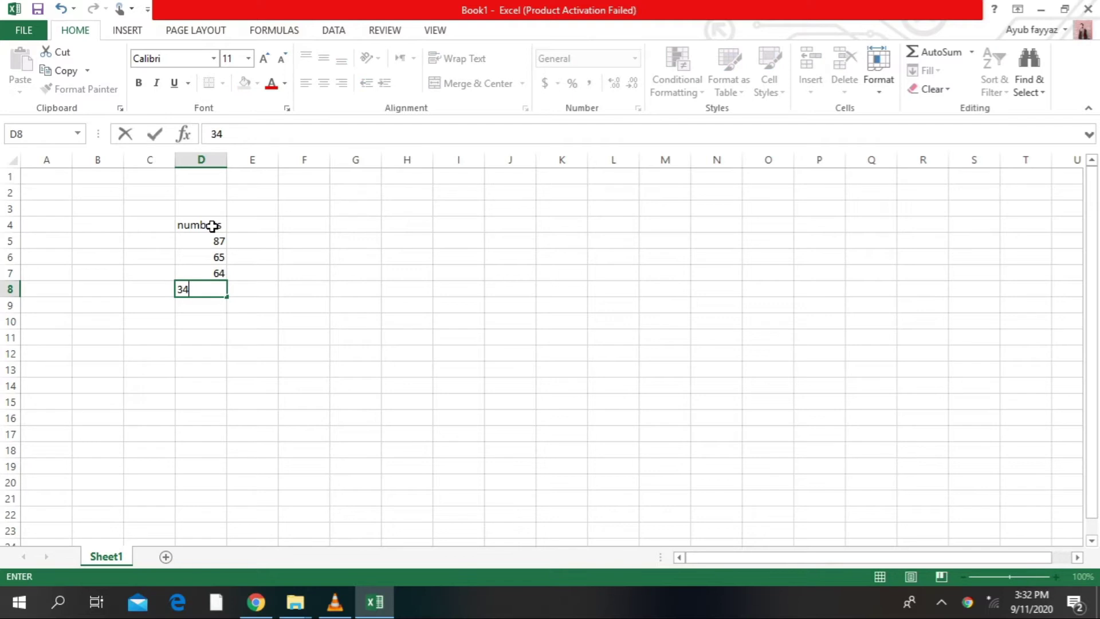
{"action": "key", "text": "Return"}
{"action": "type", "text": "87"}
{"action": "key", "text": "Return"}
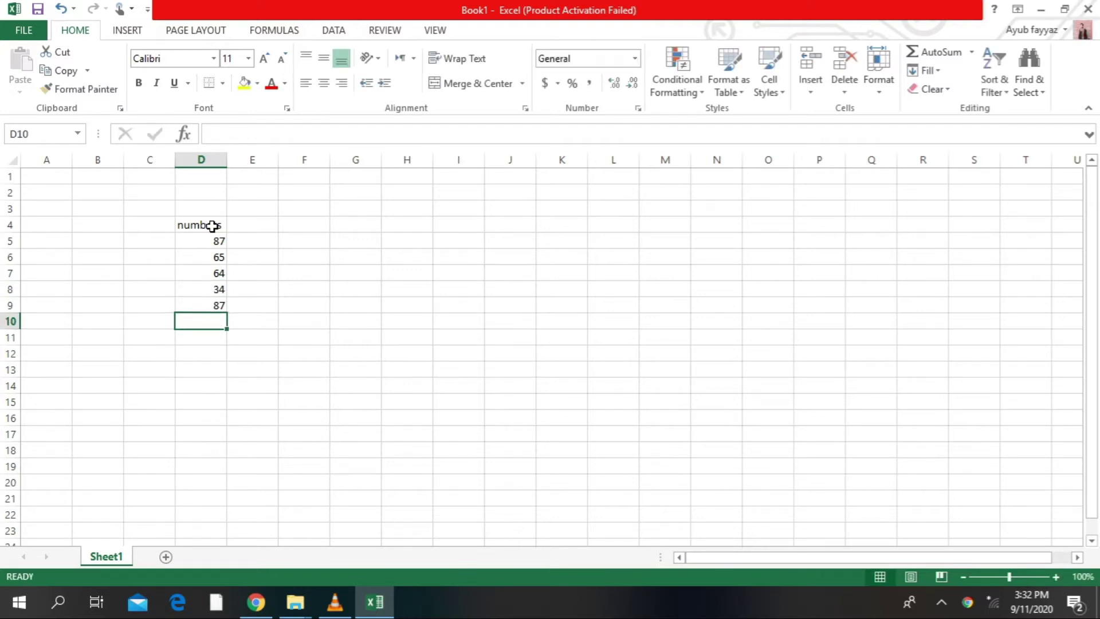
{"action": "type", "text": "54"}
{"action": "key", "text": "Return"}
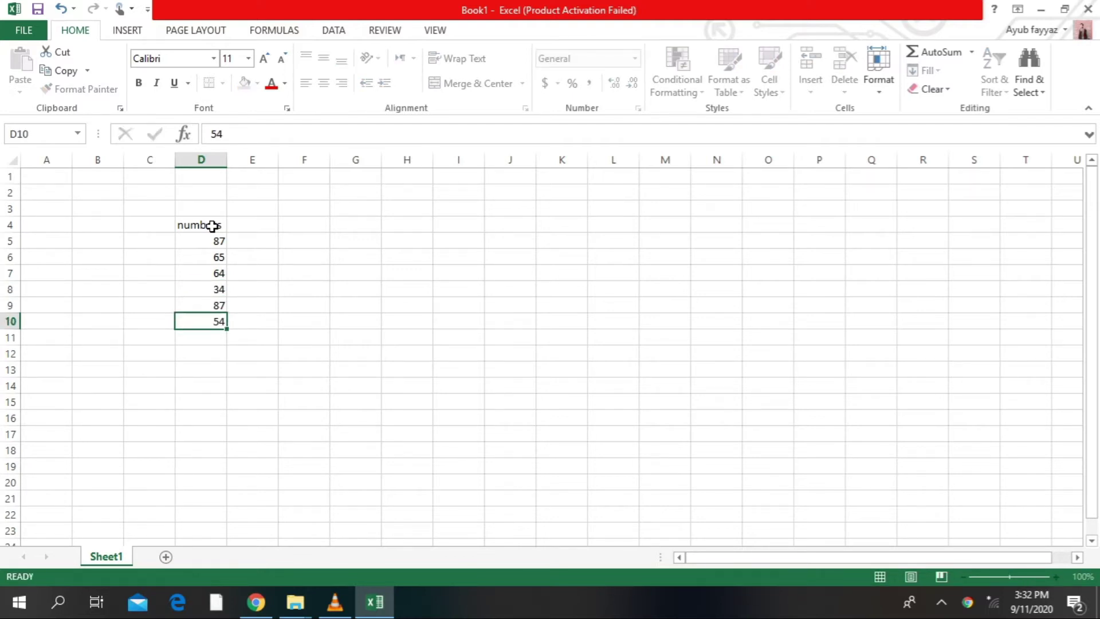
{"action": "type", "text": "98"}
{"action": "key", "text": "Return"}
{"action": "type", "text": "67"}
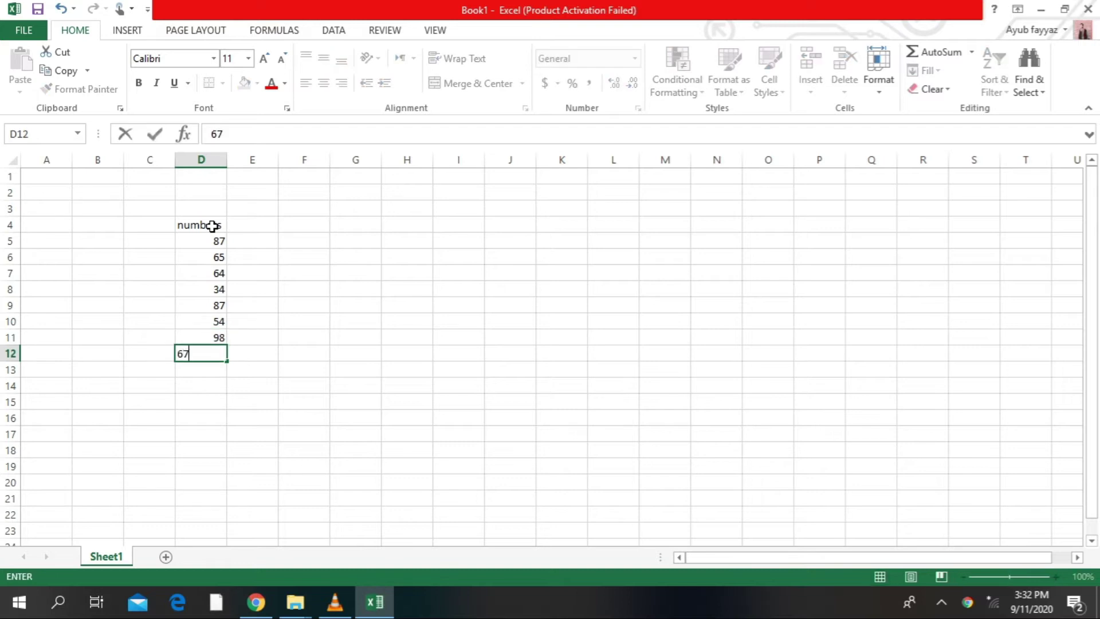
{"action": "key", "text": "Return"}
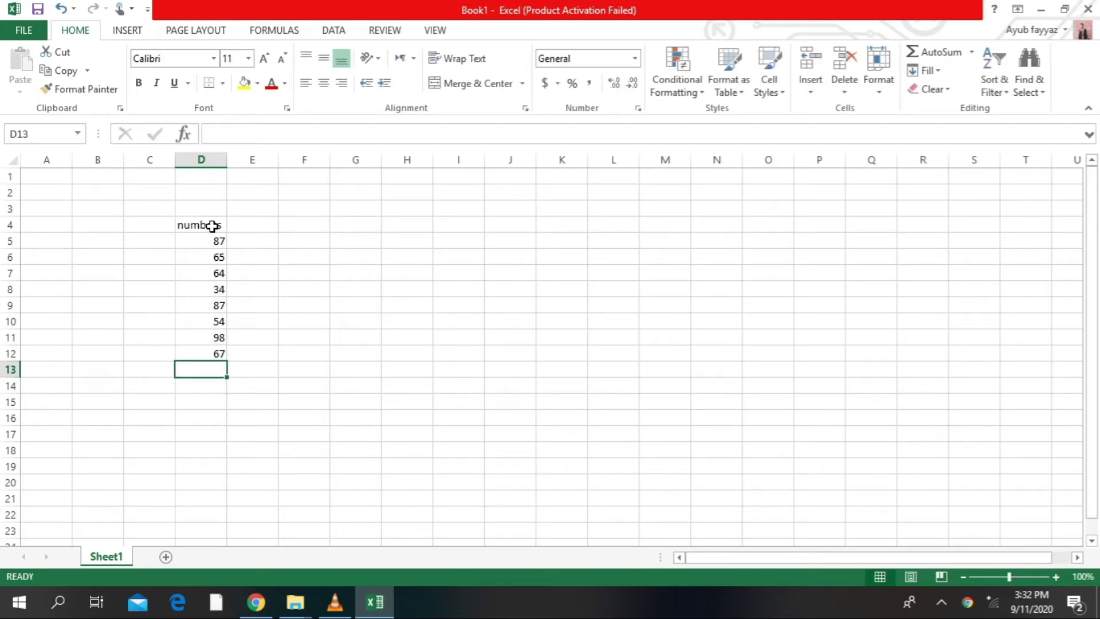
{"action": "type", "text": "99"}
{"action": "key", "text": "Return"}
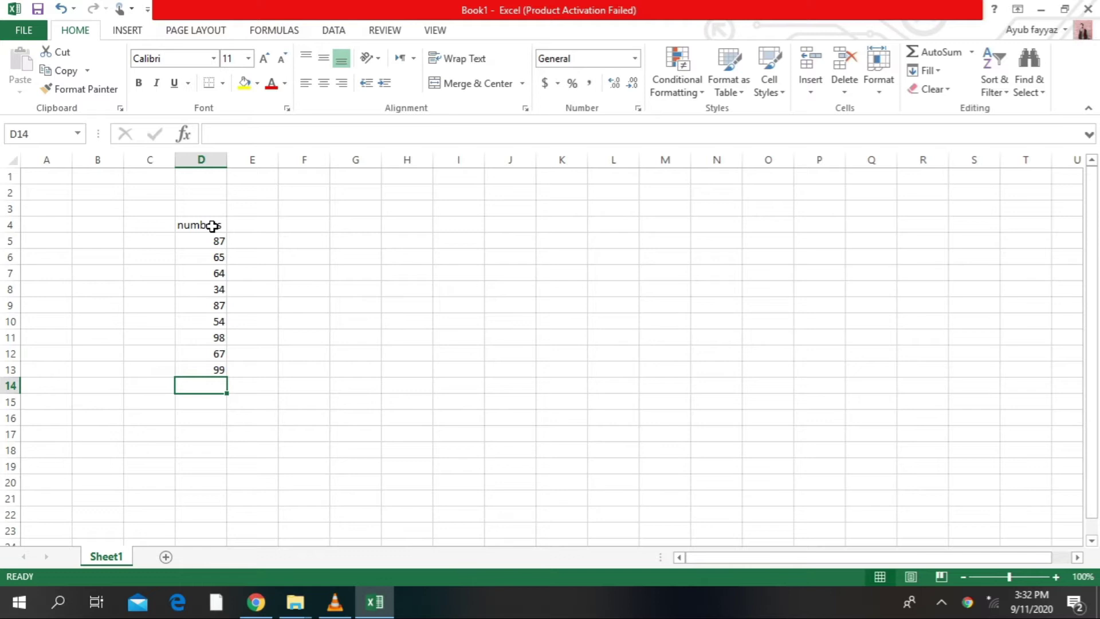
{"action": "type", "text": "32"}
{"action": "key", "text": "Right"}
Enter the heading "largest" in E4, beside the numbers heading.
{"action": "key", "text": "Down"}
{"action": "key", "text": "Down"}
{"action": "key", "text": "Up"}
{"action": "key", "text": "Up"}
{"action": "left_click", "coordinate": [245, 224]}
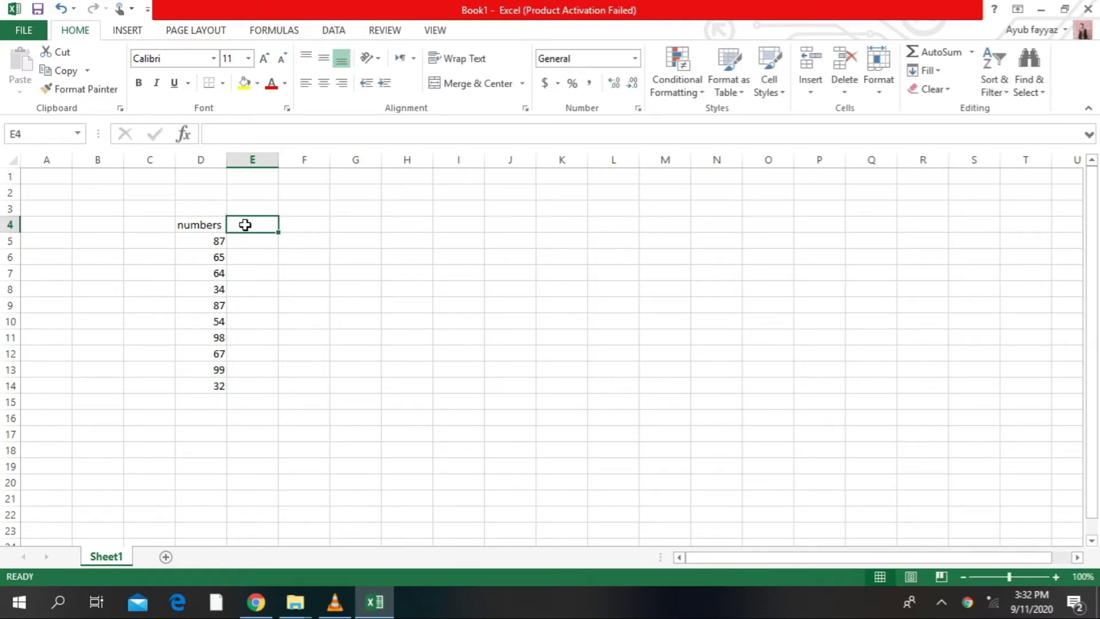
{"action": "type", "text": "k"}
{"action": "key", "text": "BackSpace"}
{"action": "type", "text": "largest"}
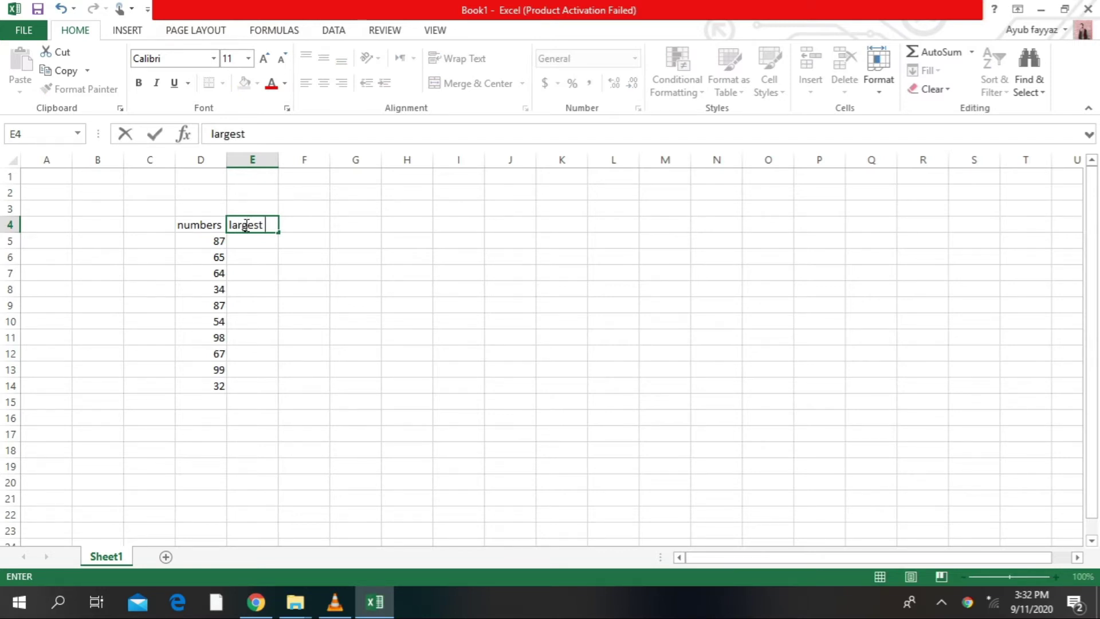
{"action": "left_click", "coordinate": [245, 241]}
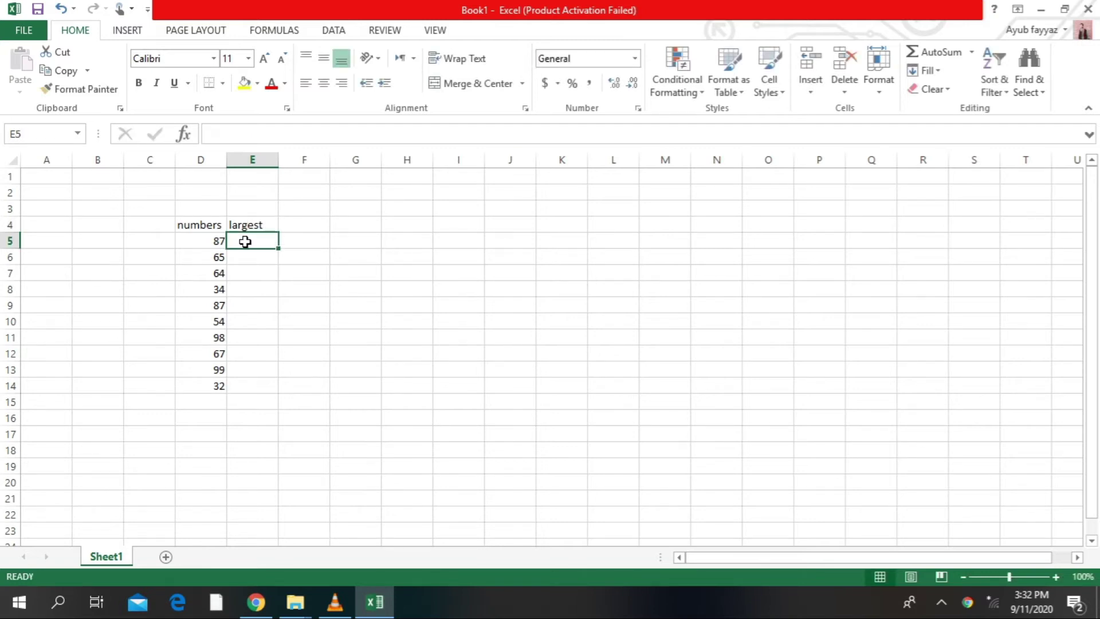
Find the largest number with =MAX(D5:D14) in E5 and fill that cell yellow.
{"action": "left_click_drag", "start_coordinate": [191, 238], "coordinate": [193, 380]}
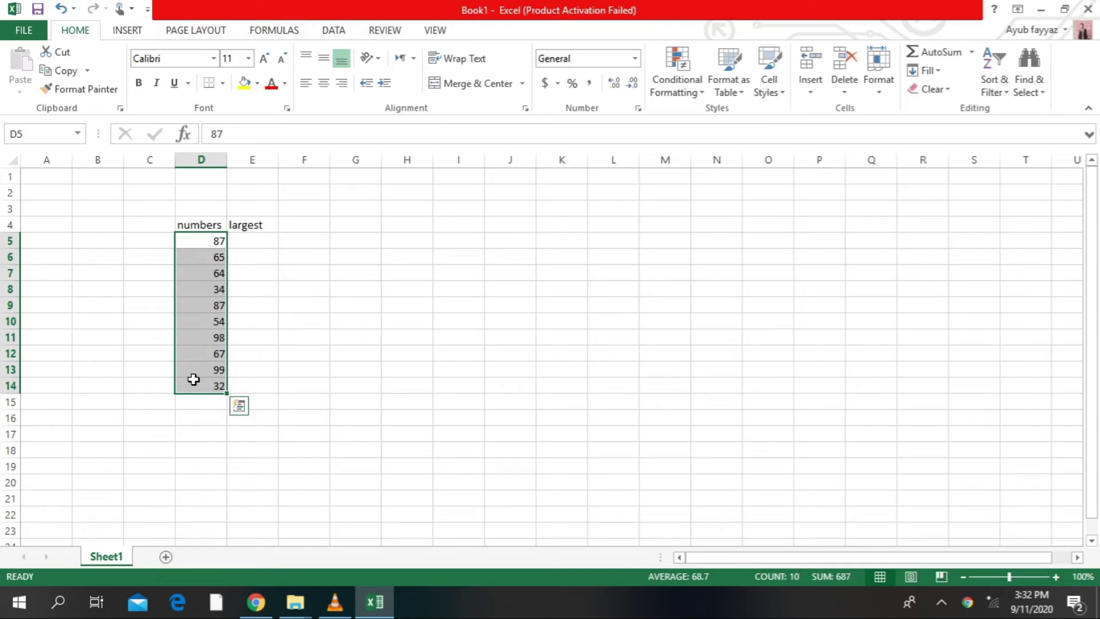
{"action": "left_click", "coordinate": [256, 238]}
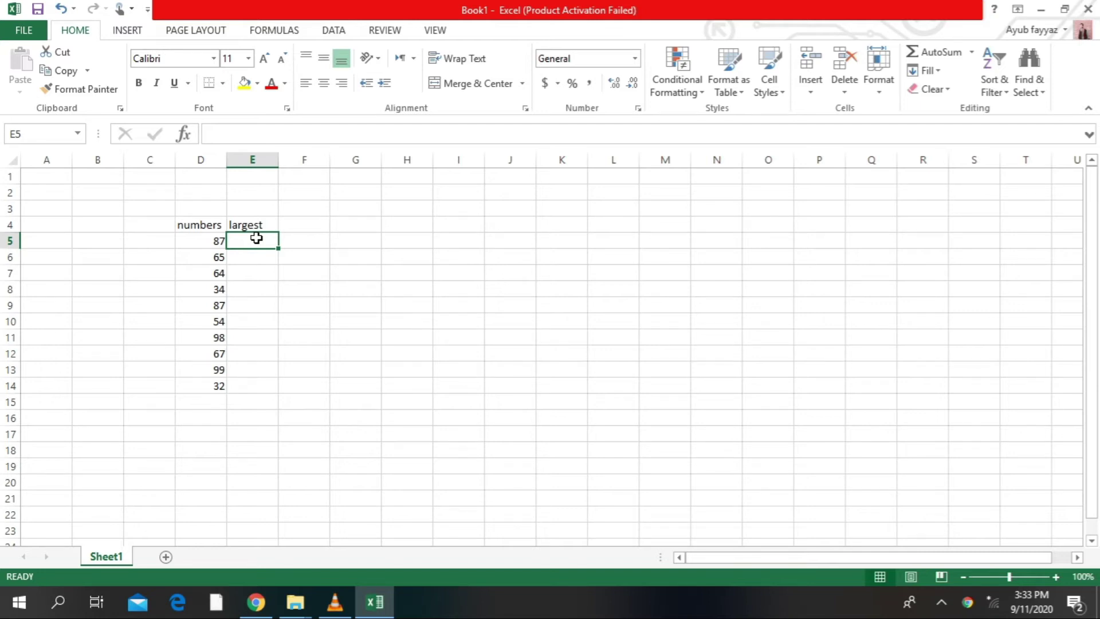
{"action": "type", "text": "=ma"}
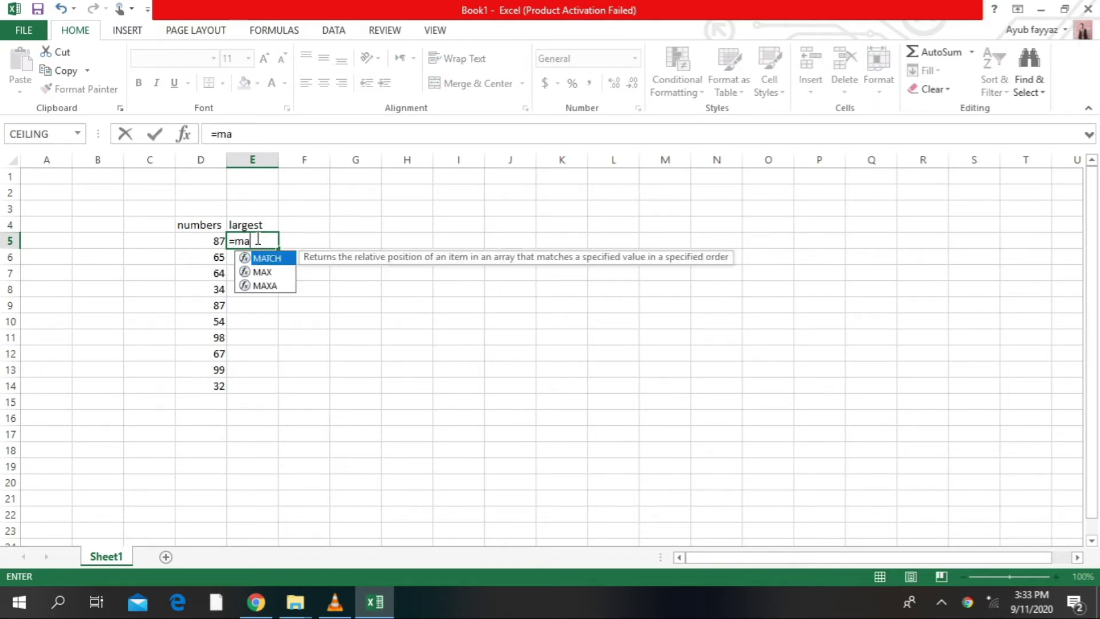
{"action": "double_click", "coordinate": [256, 272]}
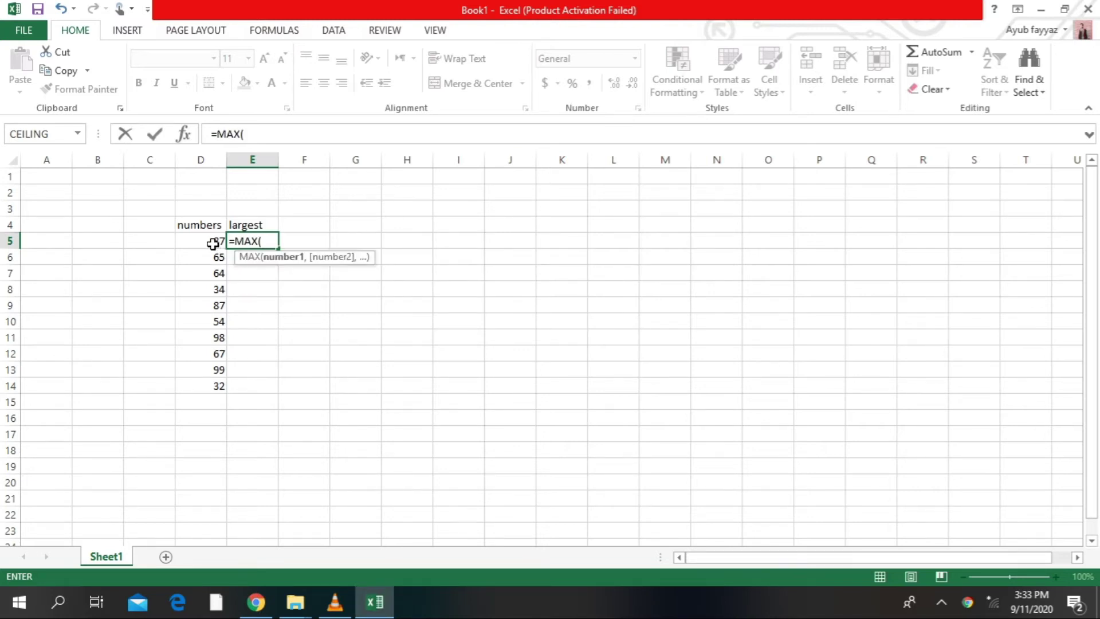
{"action": "left_click_drag", "start_coordinate": [192, 240], "coordinate": [191, 378]}
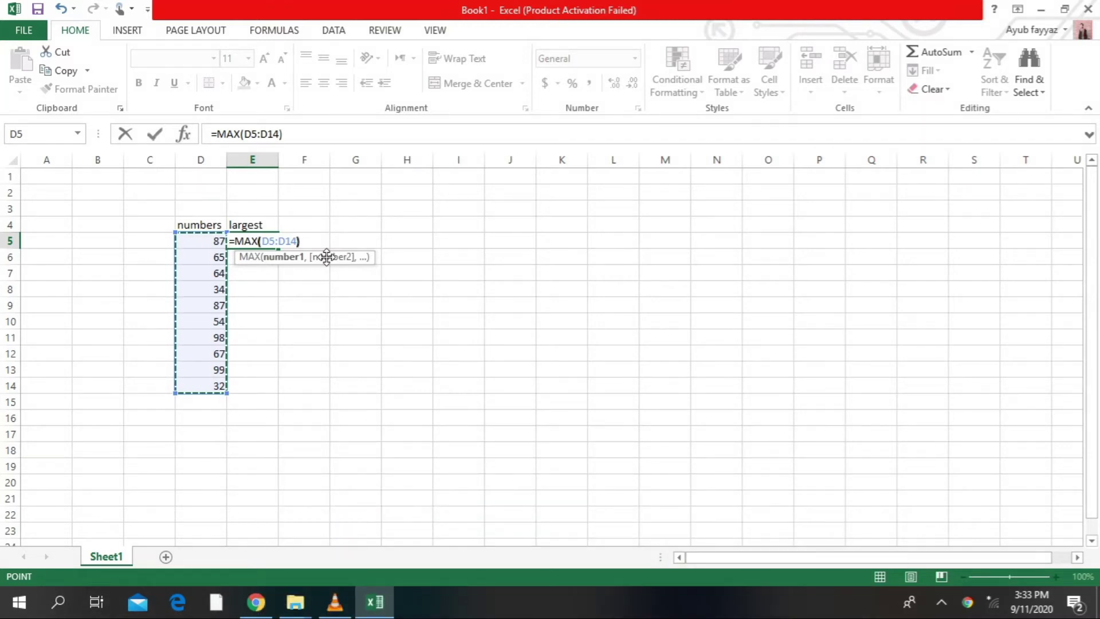
{"action": "type", "text": ")"}
{"action": "key", "text": "Return"}
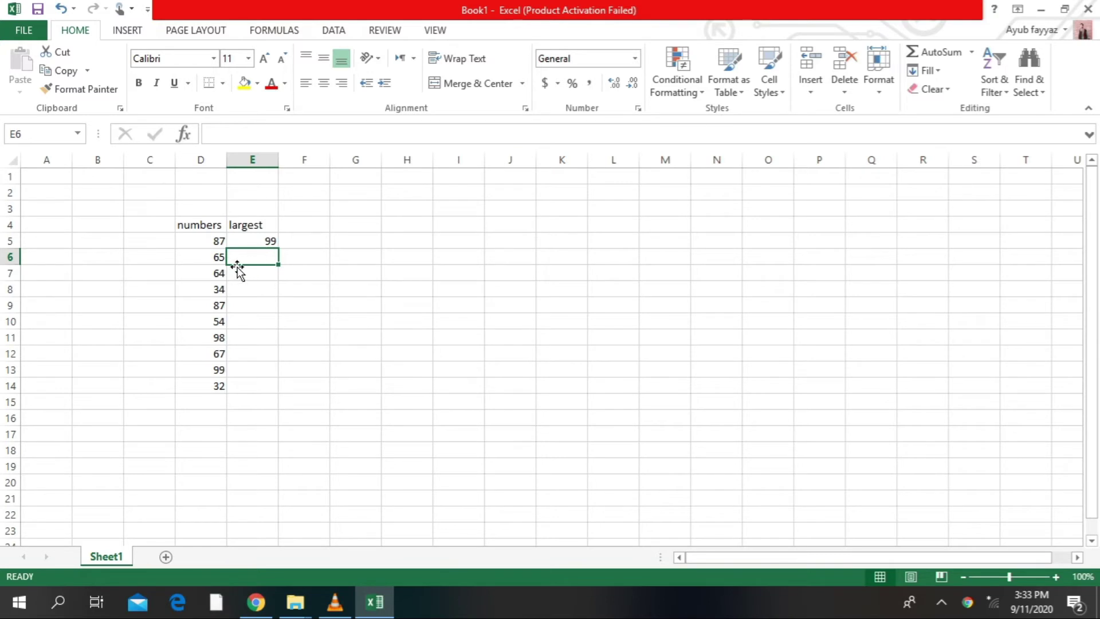
{"action": "left_click", "coordinate": [255, 239]}
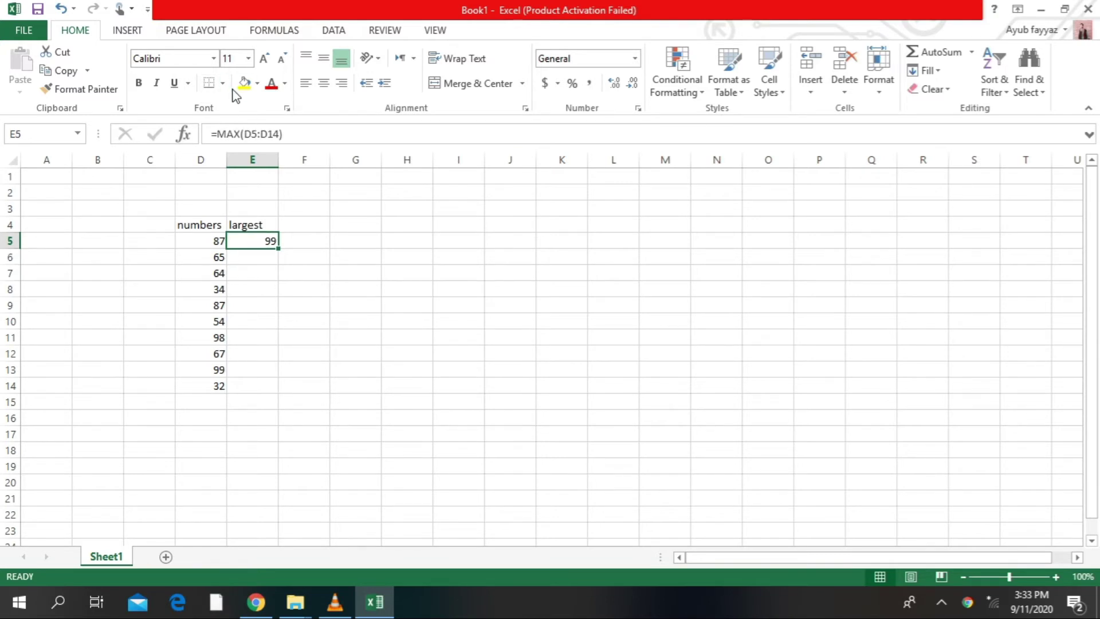
{"action": "left_click", "coordinate": [243, 87]}
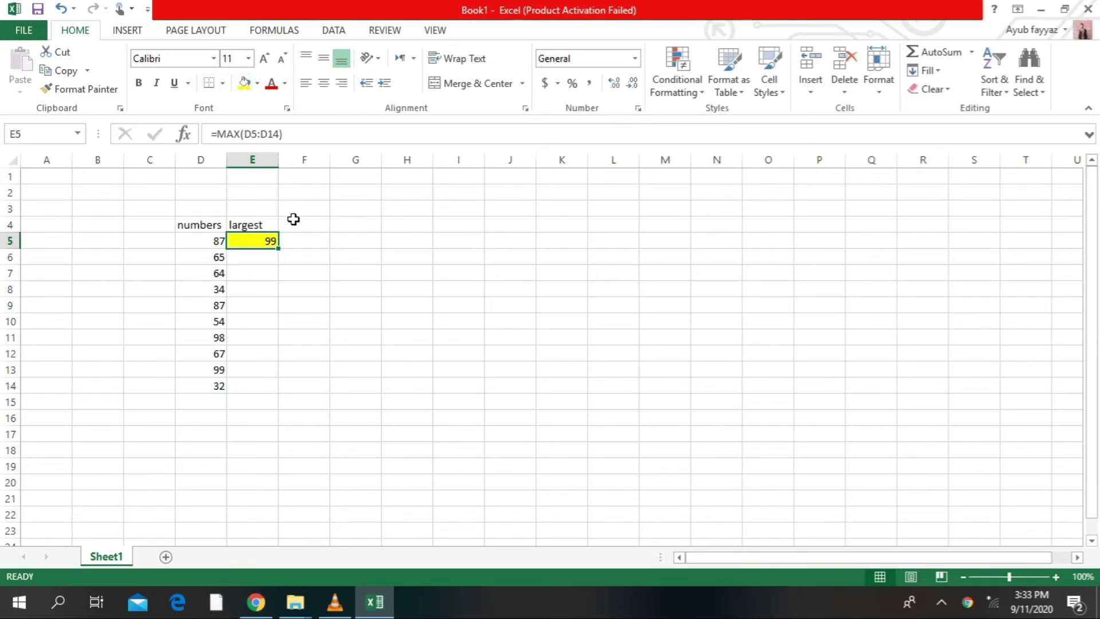
Enter the heading "lowest" in F4, beside the largest heading.
{"action": "left_click", "coordinate": [293, 224]}
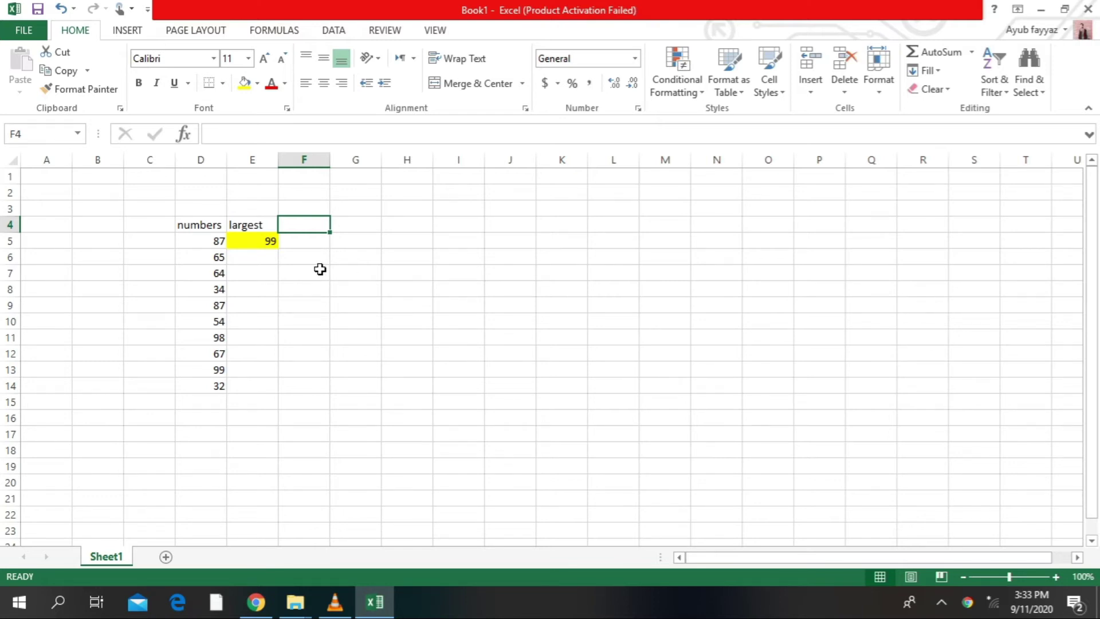
{"action": "type", "text": "m"}
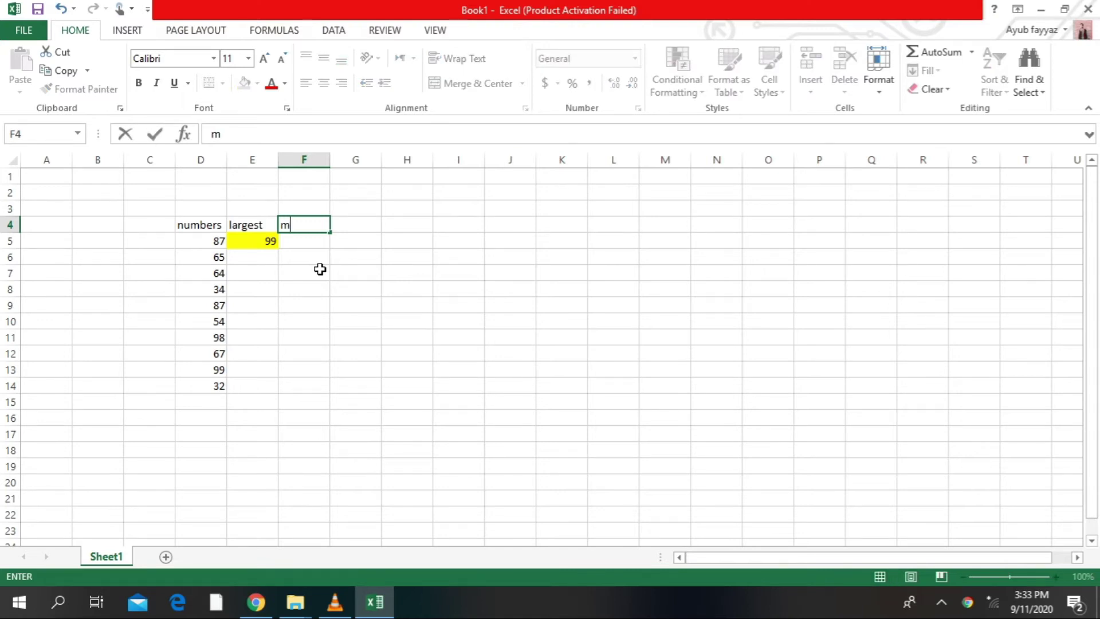
{"action": "key", "text": "BackSpace"}
{"action": "type", "text": "lowest"}
{"action": "key", "text": "Return"}
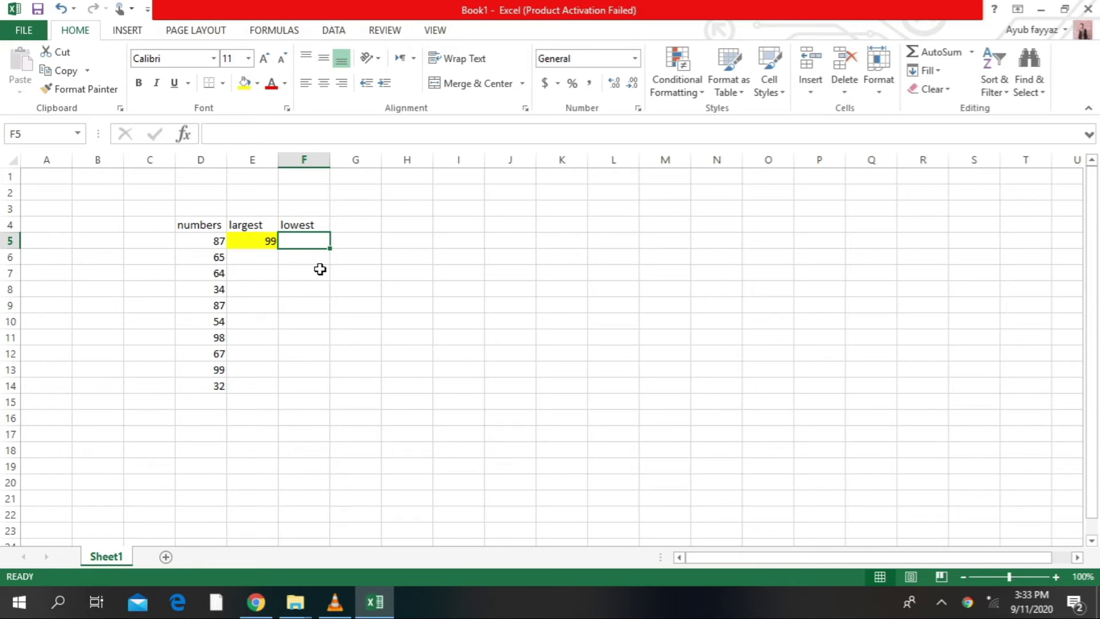
Find the smallest number with =MIN(D5:D14) in F5 and fill that cell light blue.
{"action": "type", "text": "=min"}
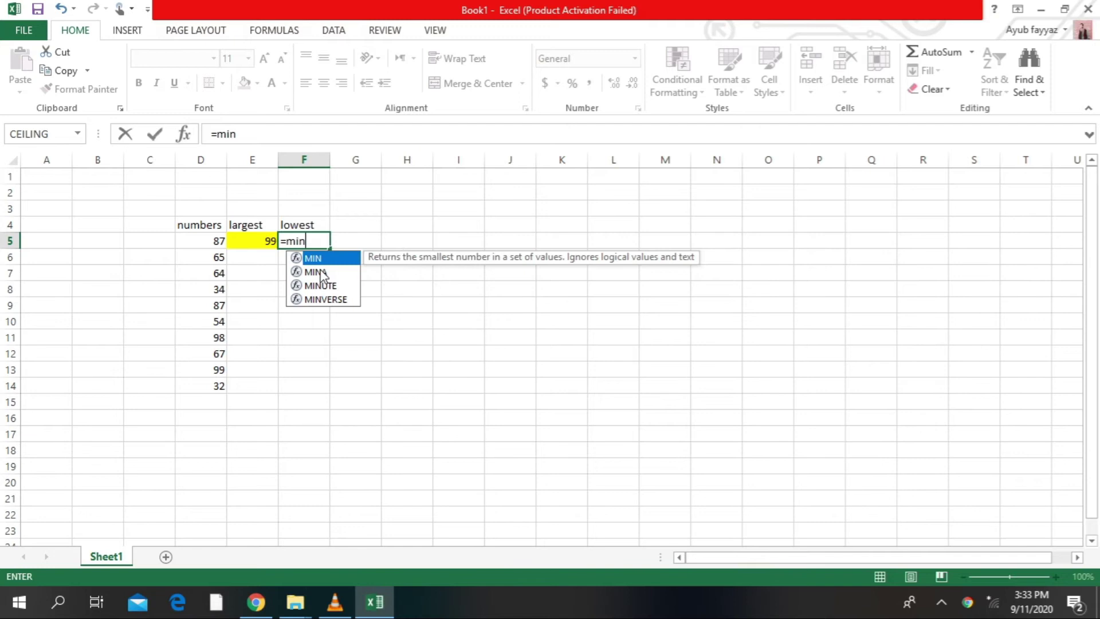
{"action": "double_click", "coordinate": [314, 258]}
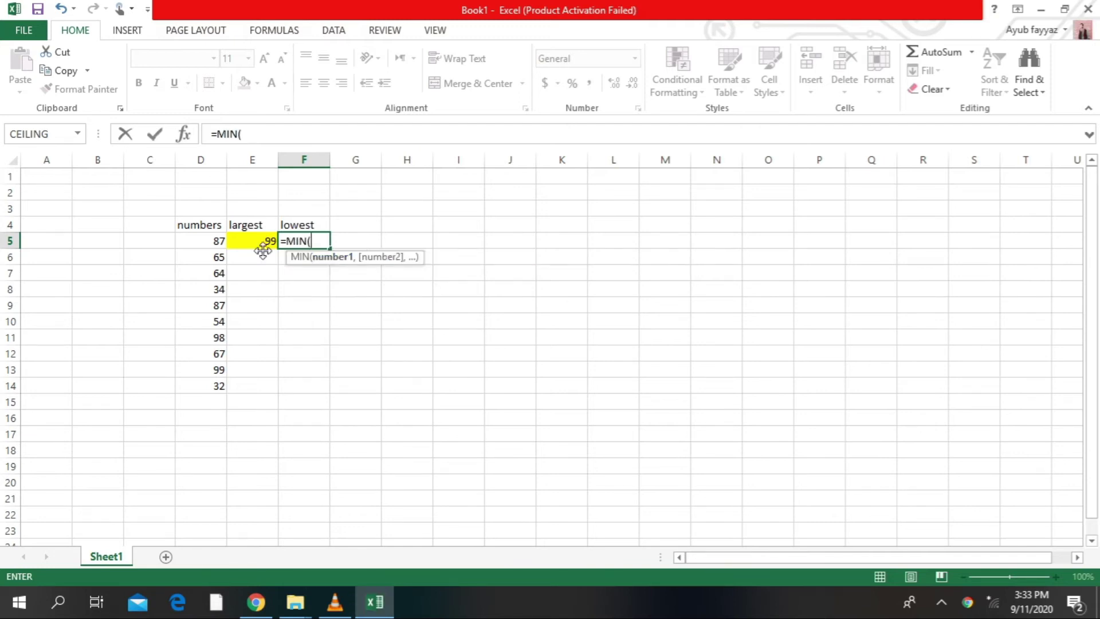
{"action": "left_click", "coordinate": [213, 244]}
{"action": "left_click_drag", "start_coordinate": [213, 244], "coordinate": [207, 385]}
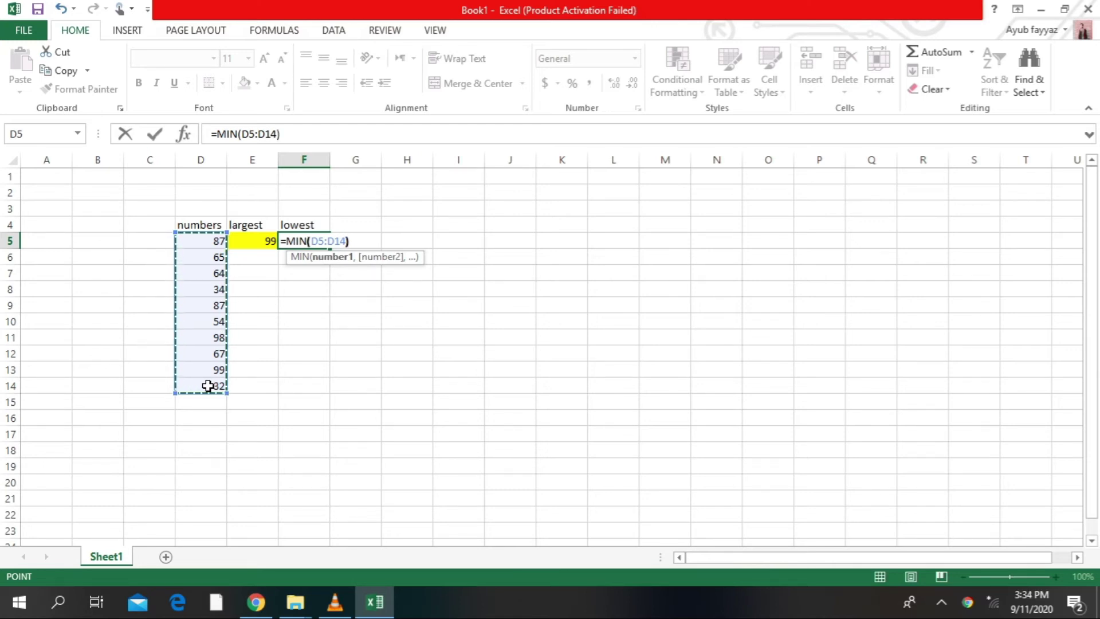
{"action": "type", "text": ")"}
{"action": "key", "text": "ctrl+Return"}
{"action": "key", "text": "Return"}
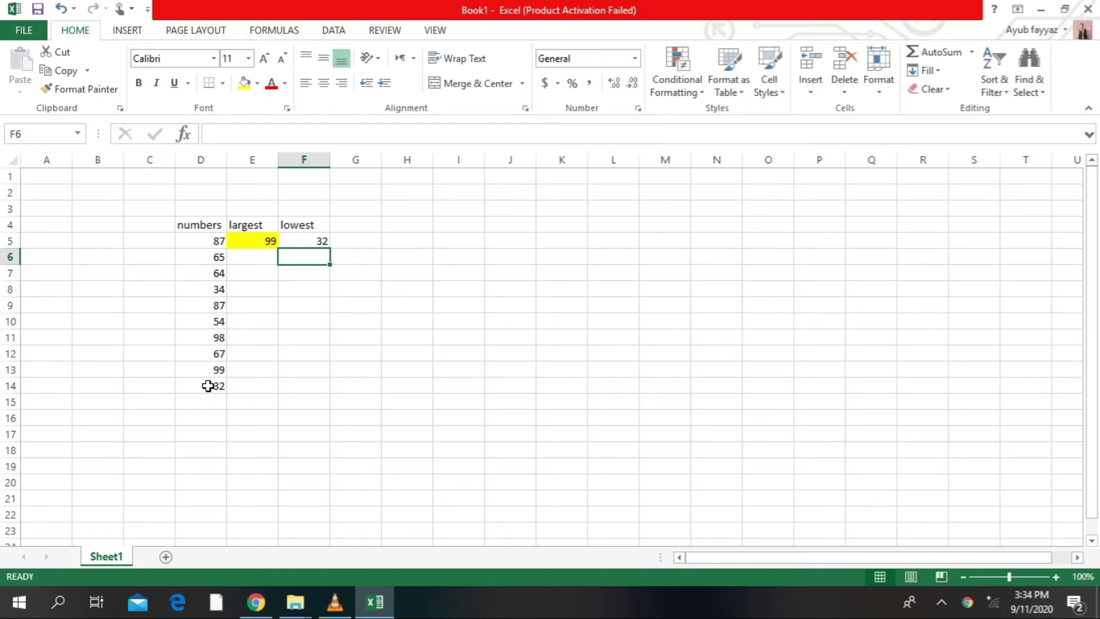
{"action": "left_click", "coordinate": [300, 241]}
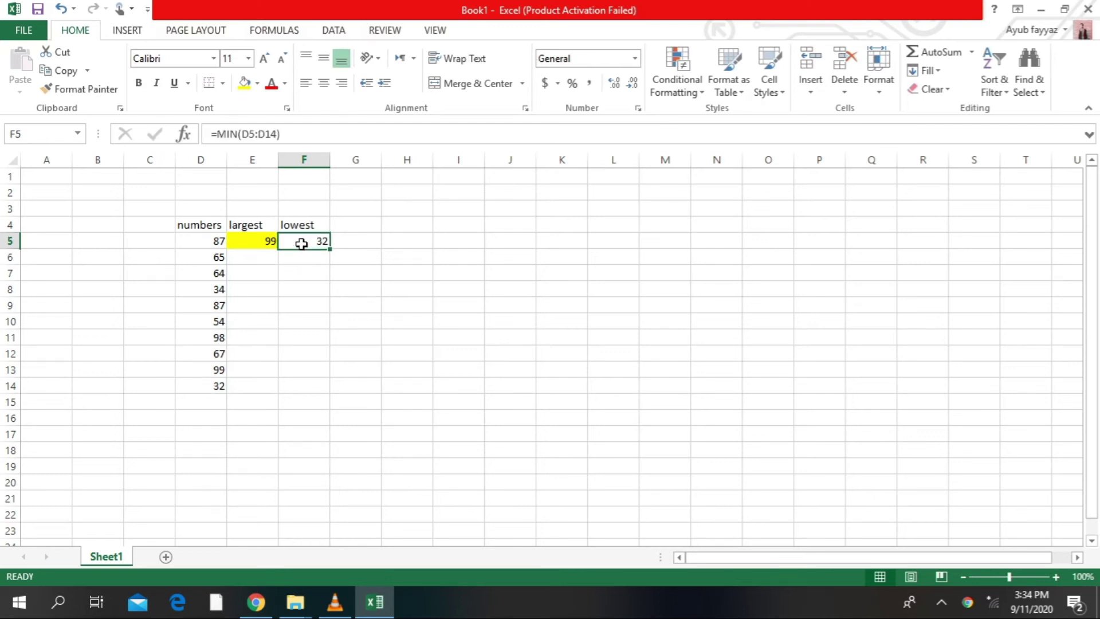
{"action": "left_click", "coordinate": [257, 83]}
{"action": "left_click", "coordinate": [299, 156]}
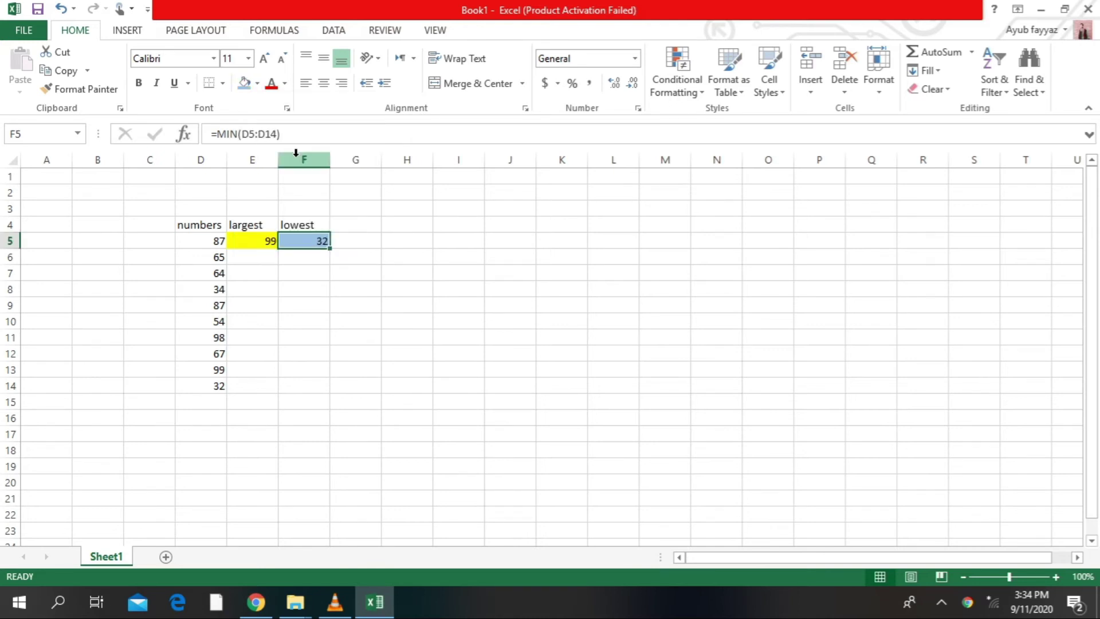
{"action": "left_click", "coordinate": [347, 241]}
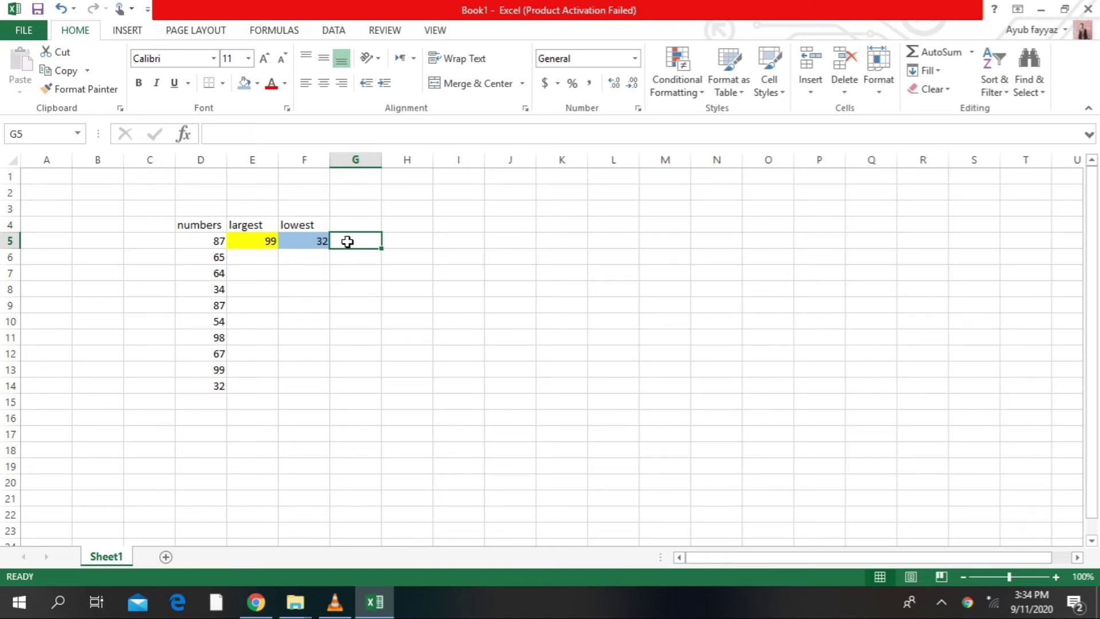
{"action": "left_click", "coordinate": [429, 257]}
{"action": "left_click", "coordinate": [447, 224]}
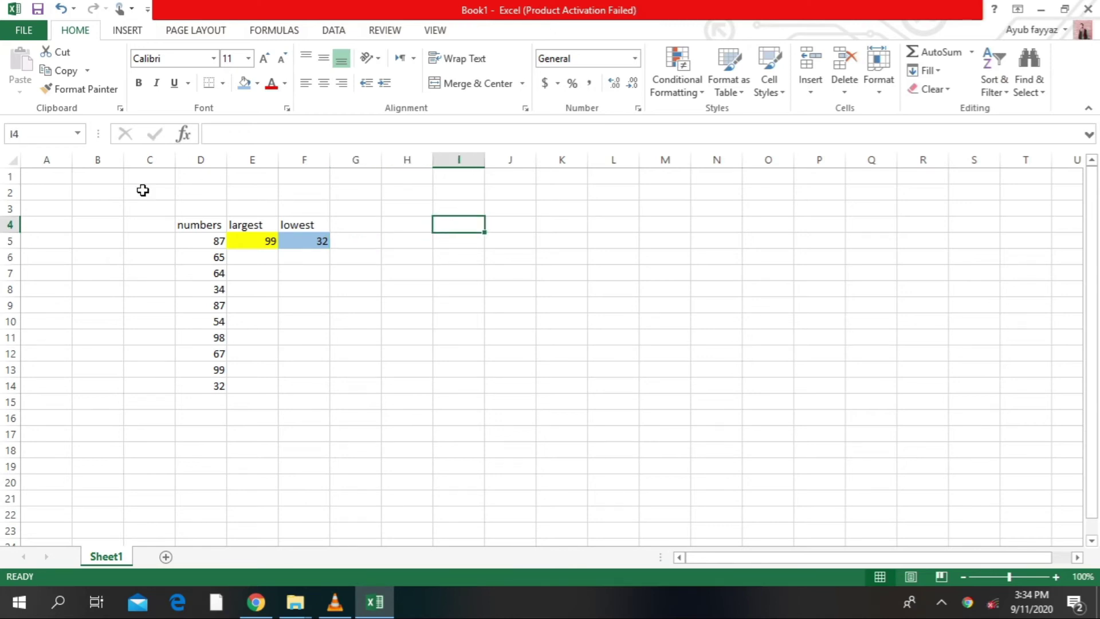
{"action": "left_click", "coordinate": [508, 236]}
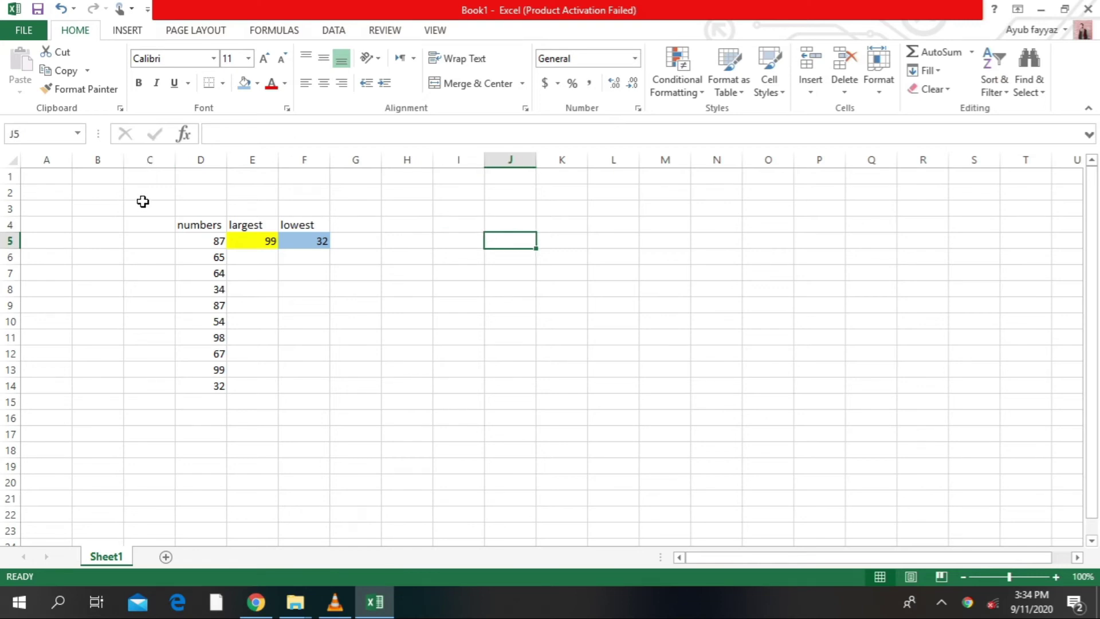
Insert the current date with =TODAY() in C3 and widen column C to give the date more room.
{"action": "left_click", "coordinate": [143, 202]}
{"action": "left_click", "coordinate": [143, 196]}
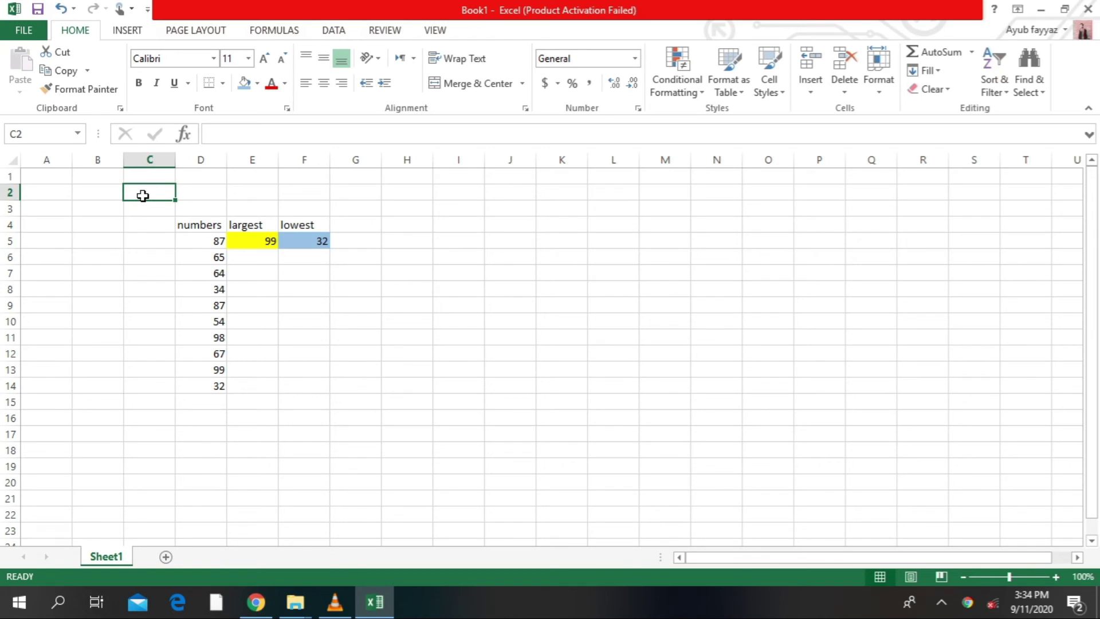
{"action": "key", "text": "Return"}
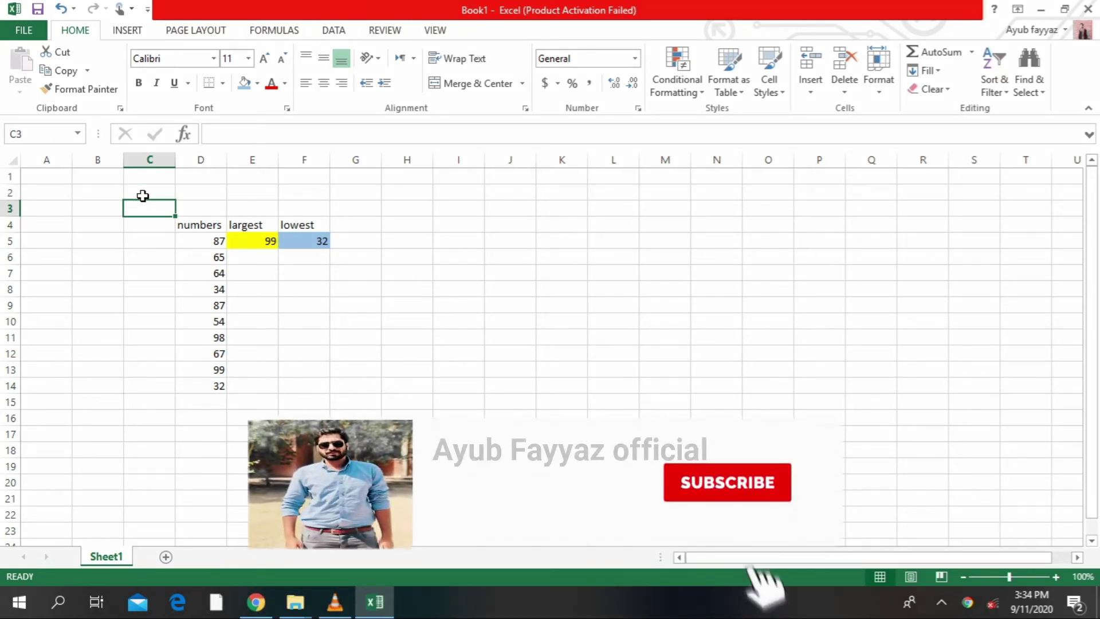
{"action": "type", "text": "="}
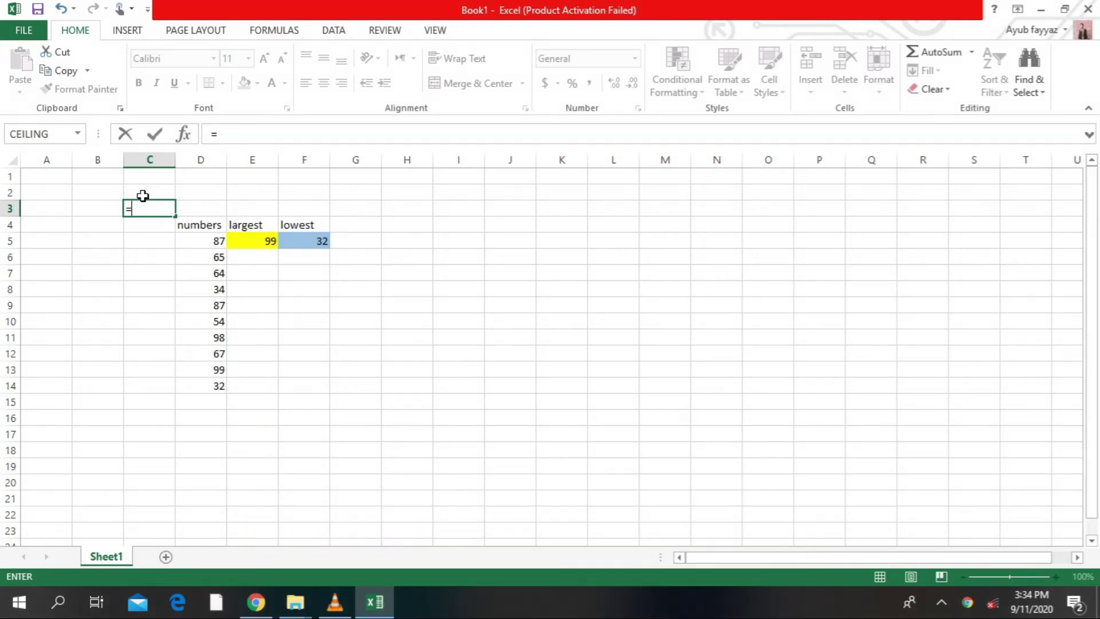
{"action": "type", "text": "to"}
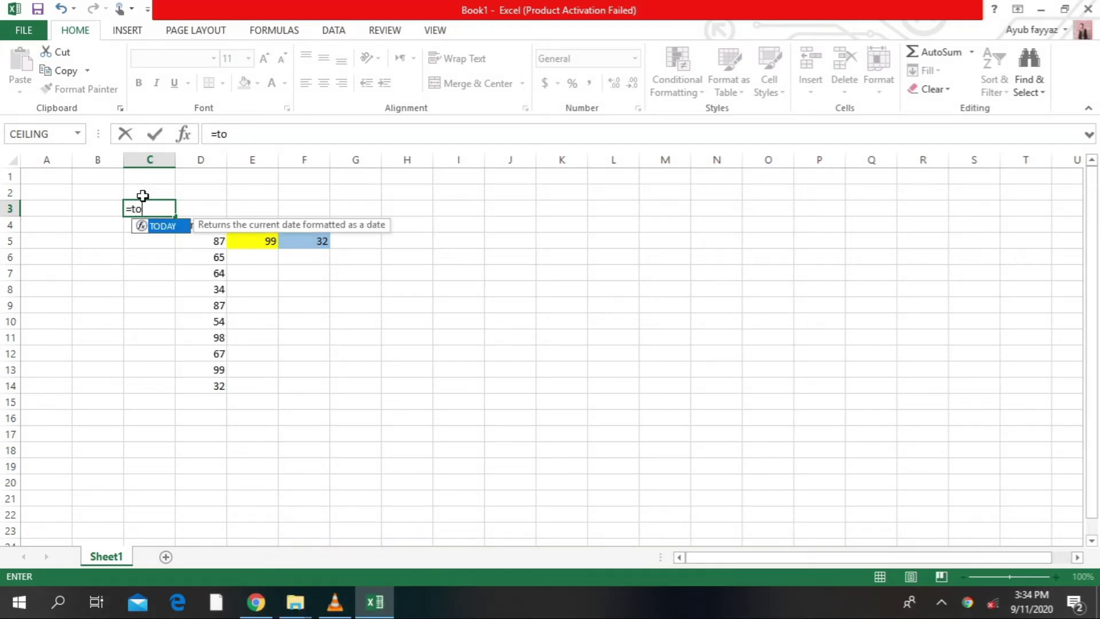
{"action": "double_click", "coordinate": [159, 227]}
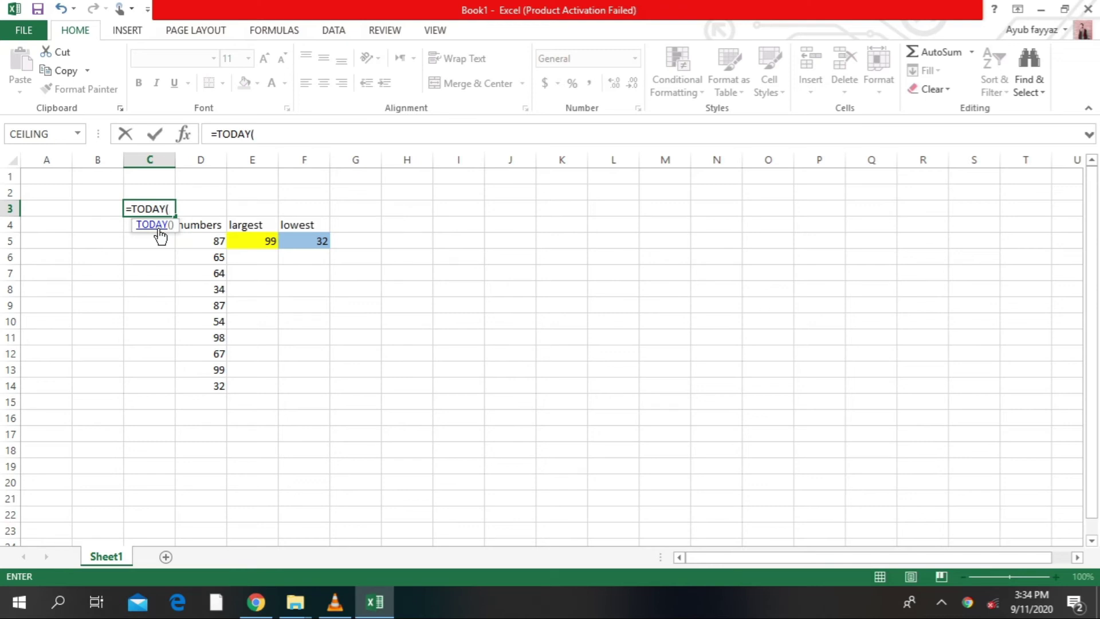
{"action": "type", "text": ")"}
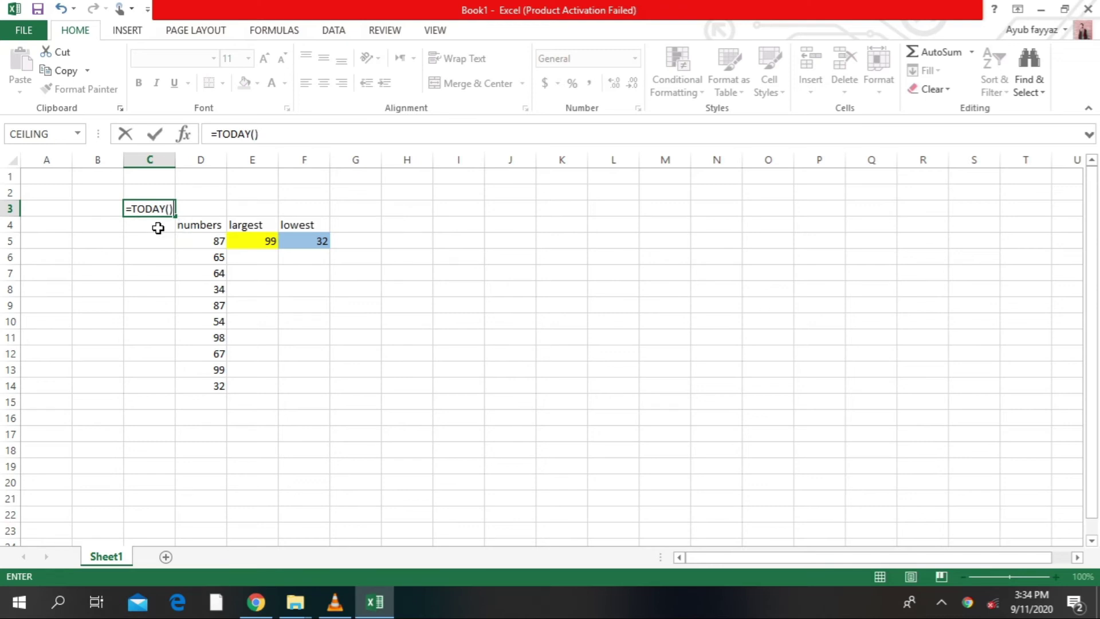
{"action": "key", "text": "Return"}
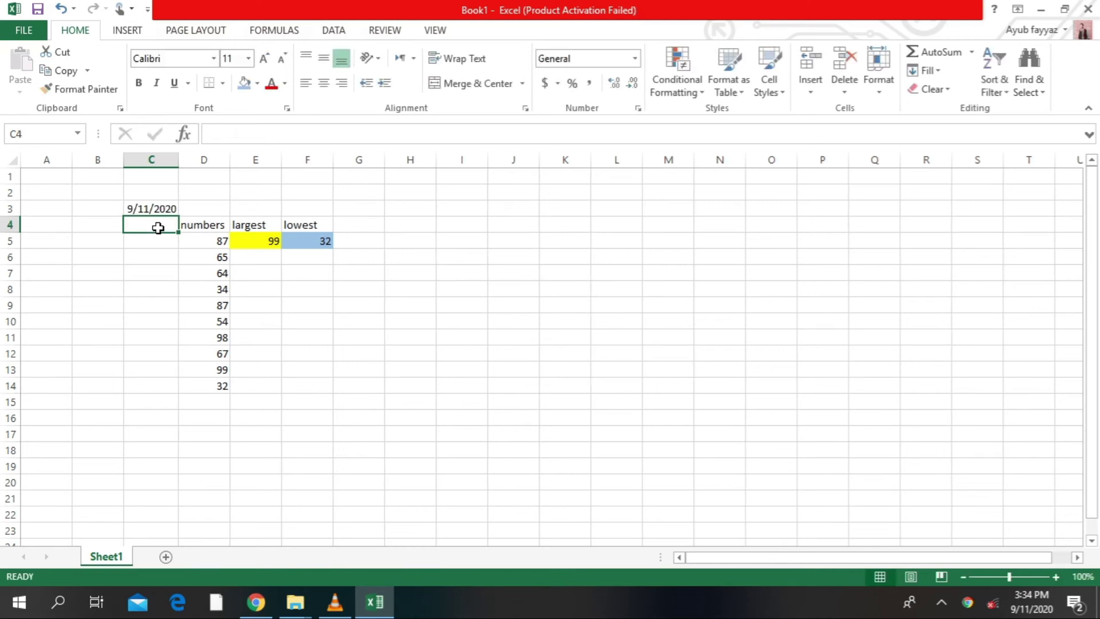
{"action": "left_click_drag", "start_coordinate": [177, 165], "coordinate": [250, 172]}
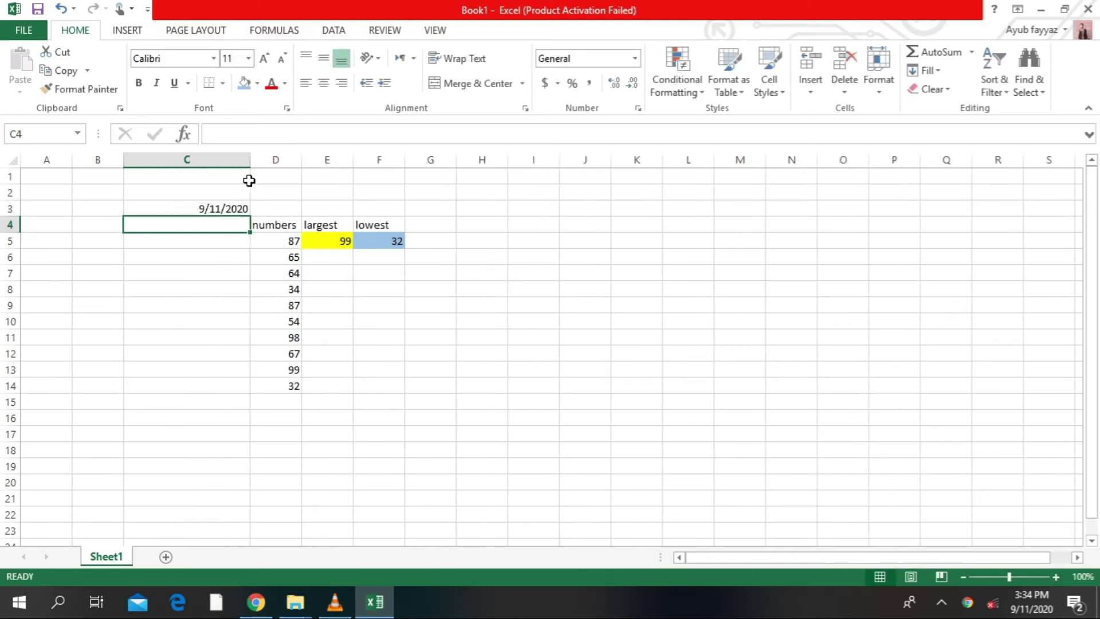
{"action": "left_click", "coordinate": [224, 207]}
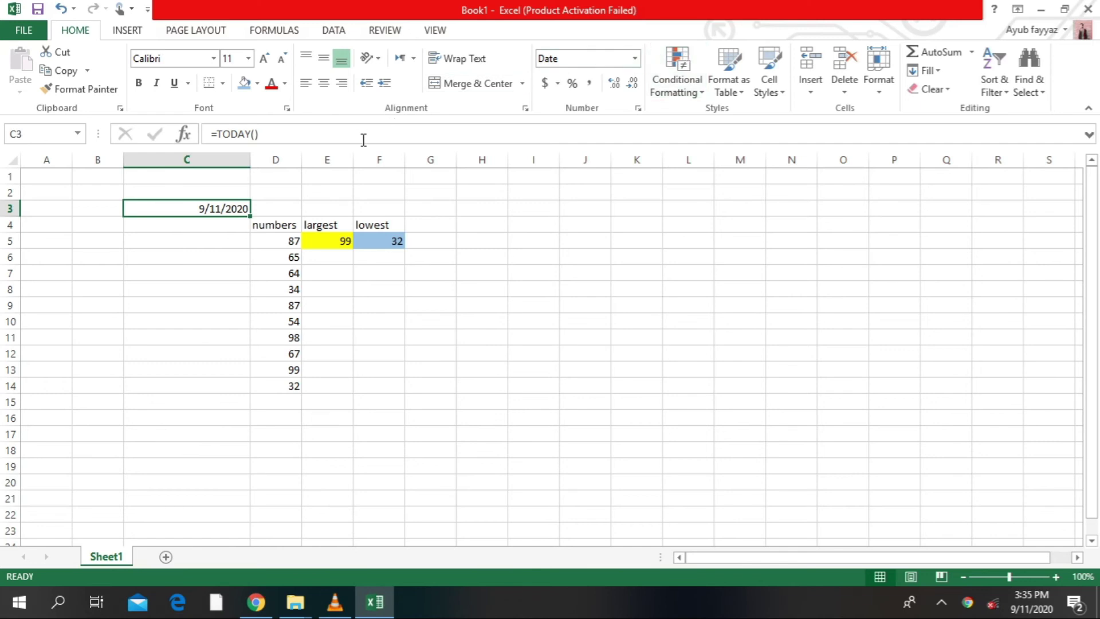
Insert the current date and time with =NOW() in C2 and widen column C further.
{"action": "left_click", "coordinate": [206, 193]}
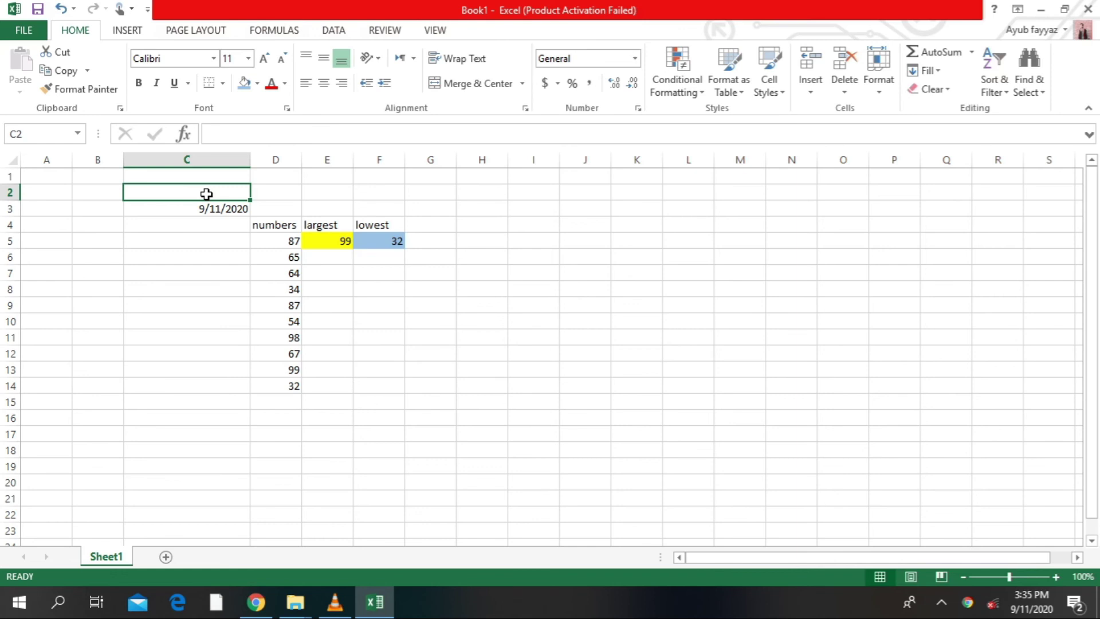
{"action": "type", "text": "="}
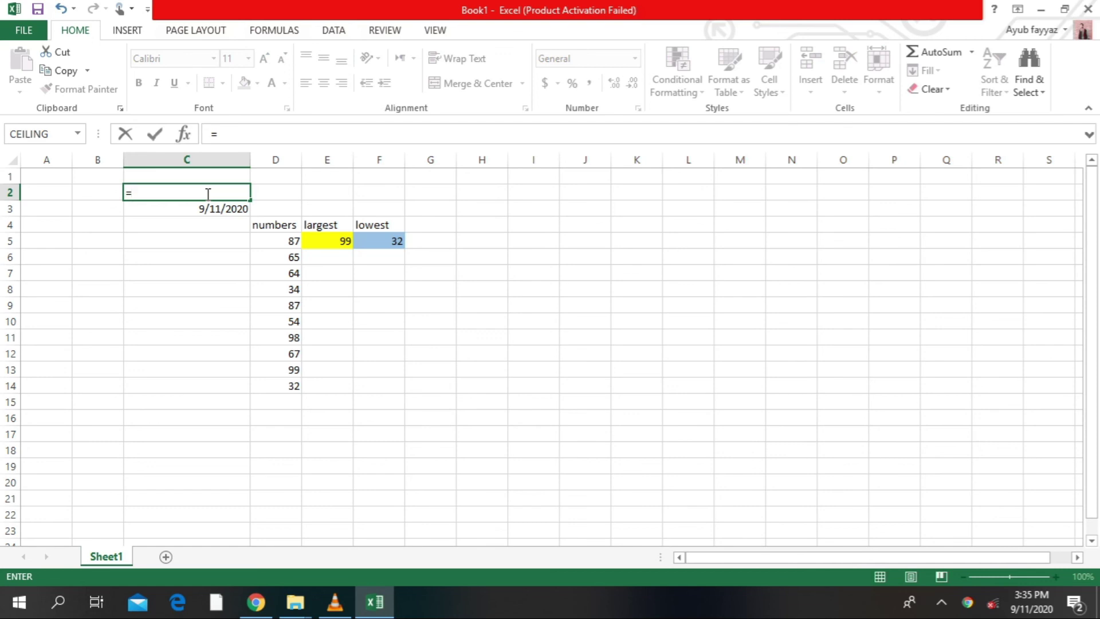
{"action": "type", "text": "now"}
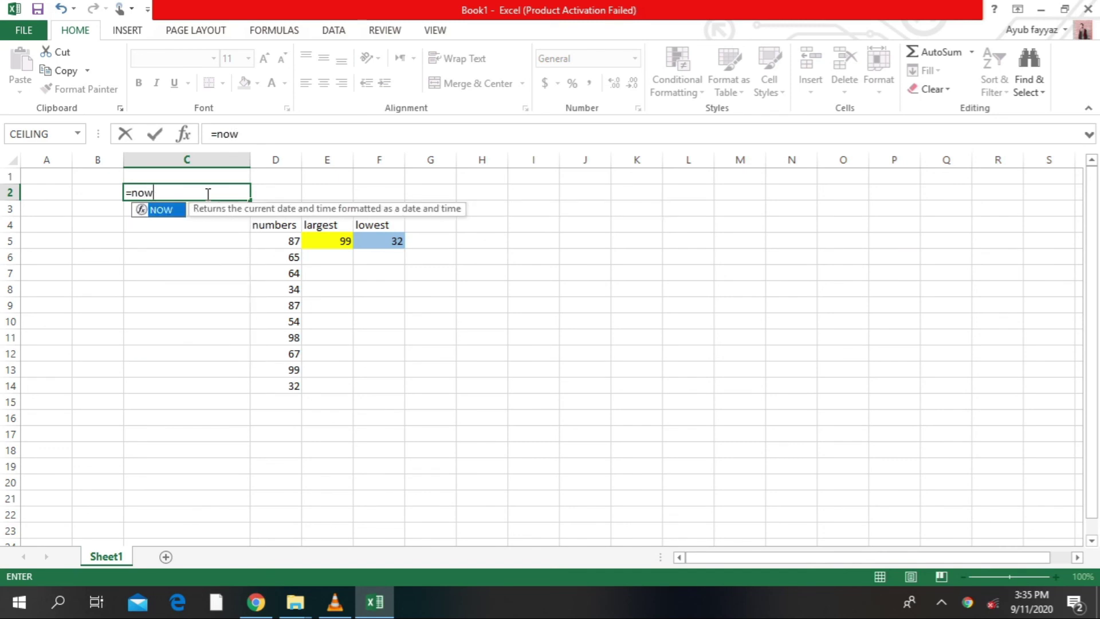
{"action": "double_click", "coordinate": [173, 216]}
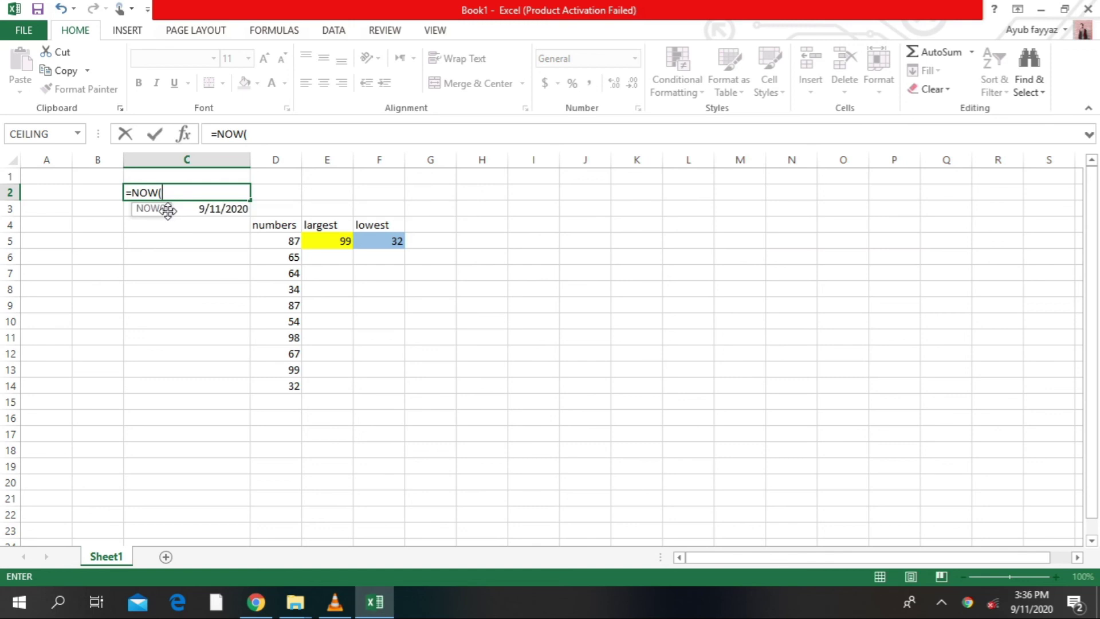
{"action": "type", "text": ")"}
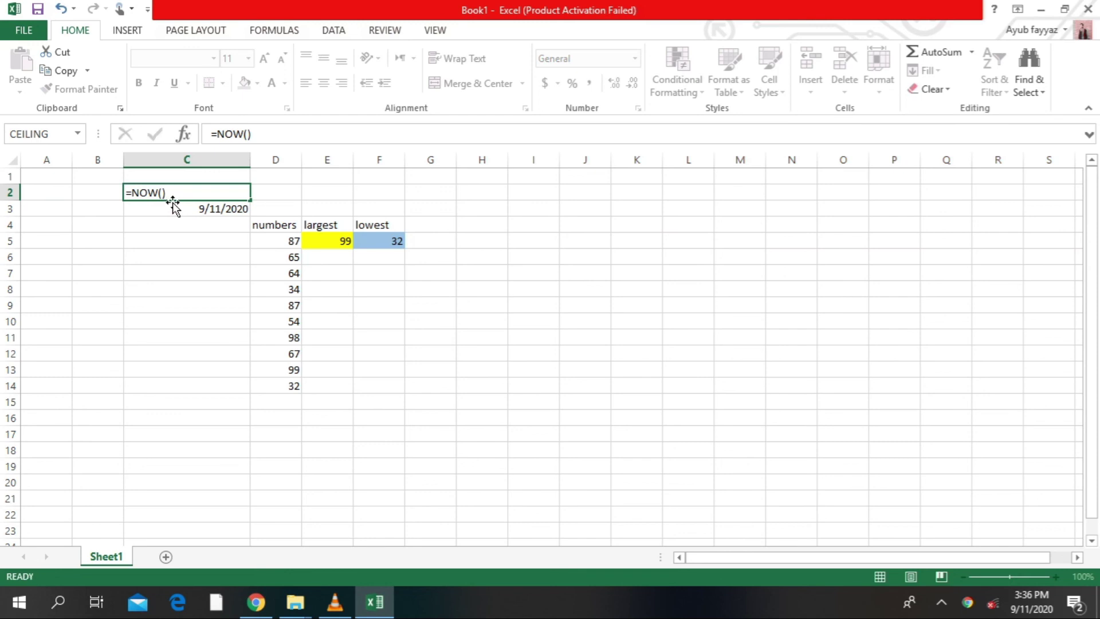
{"action": "key", "text": "Return"}
{"action": "left_click_drag", "start_coordinate": [250, 162], "coordinate": [290, 167]}
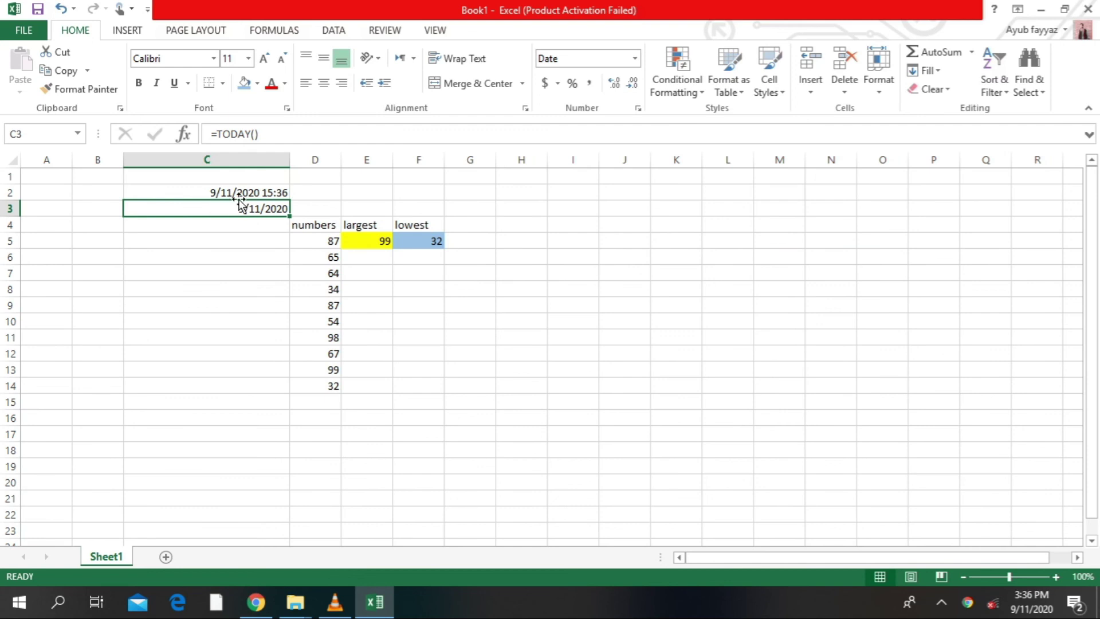
{"action": "left_click", "coordinate": [275, 193]}
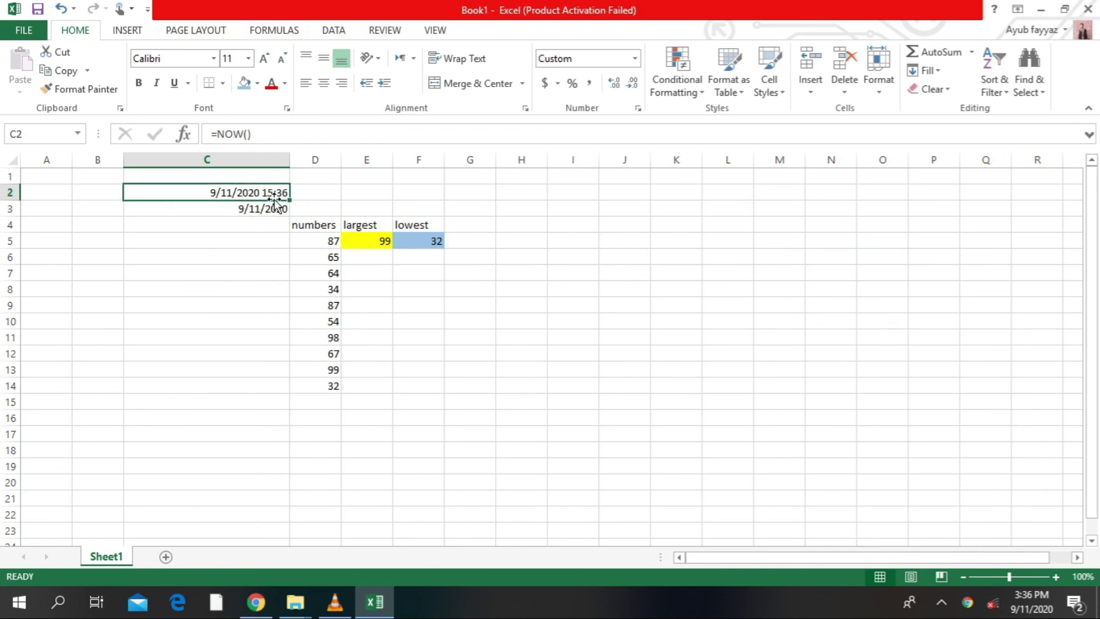